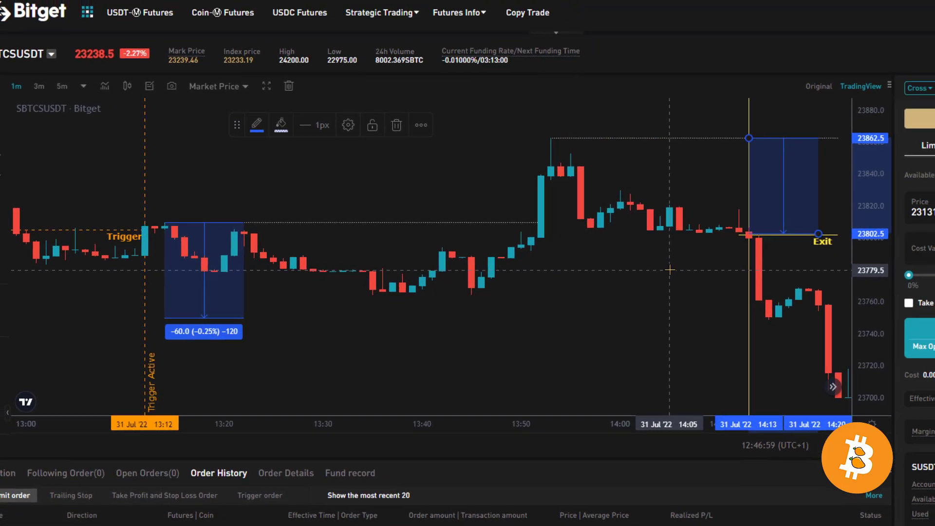
Step: Deselect the drawn price-range box and circle the 13:52 price high on the chart
left_click(637, 266)
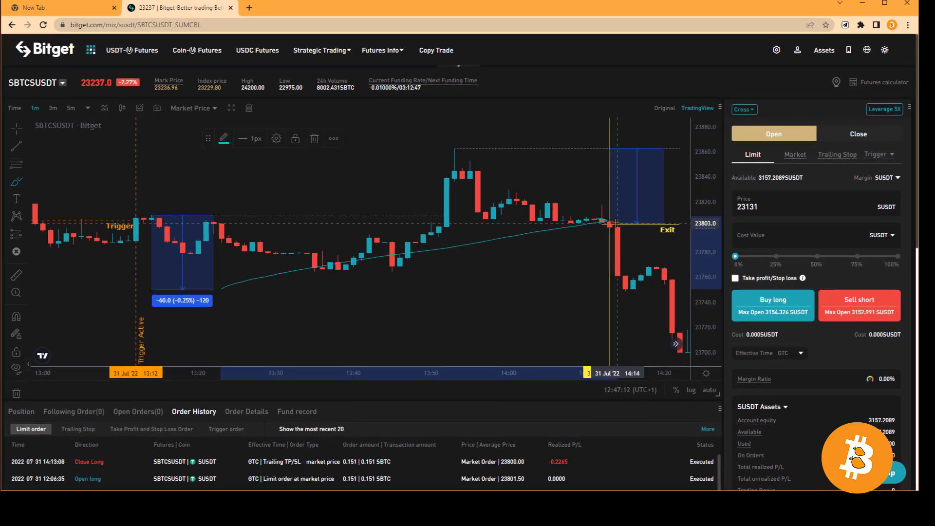
left_click_drag(460, 143, 455, 146)
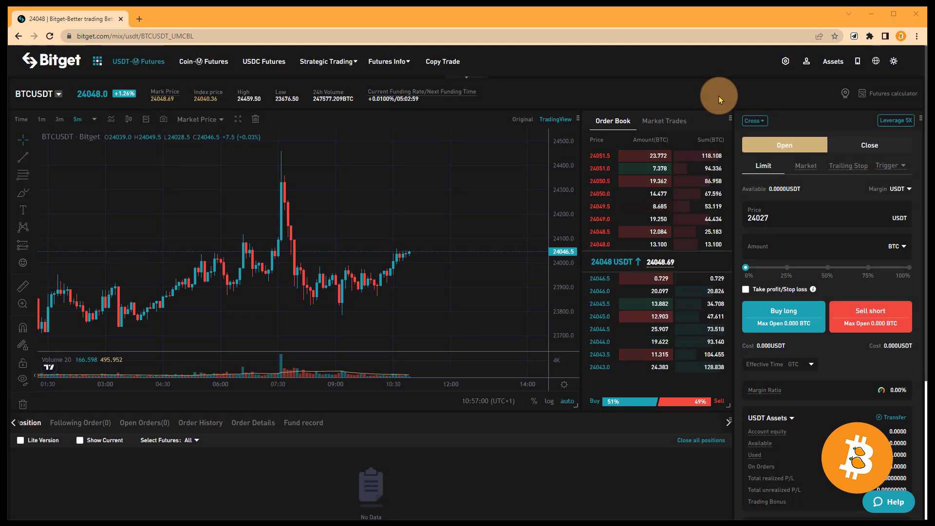
Step: Switch the order form to Trailing Stop, showing the trigger price and callback rate fields
left_click(840, 166)
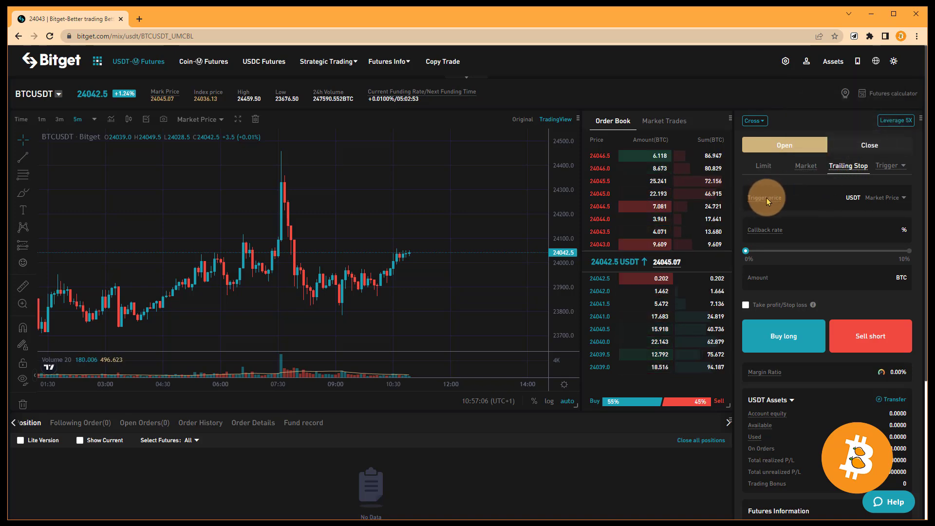
mouse_move(768, 201)
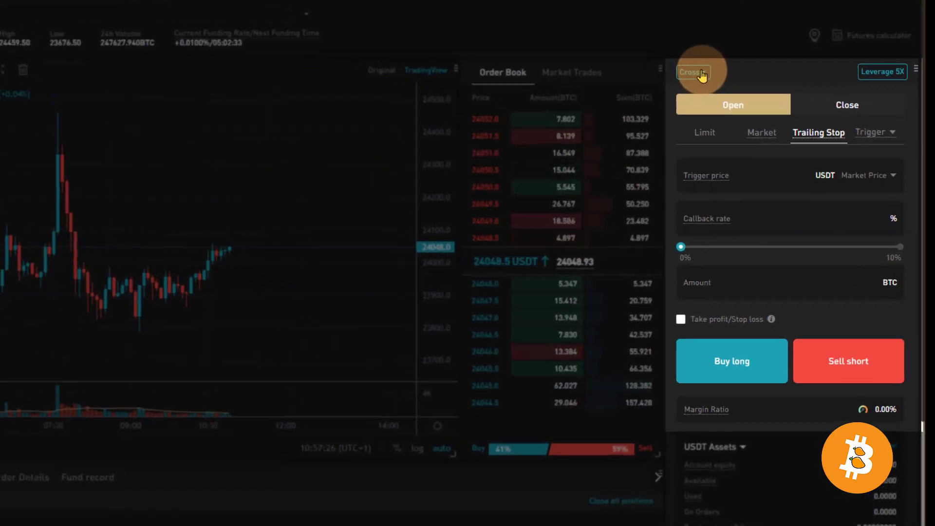
left_click(756, 121)
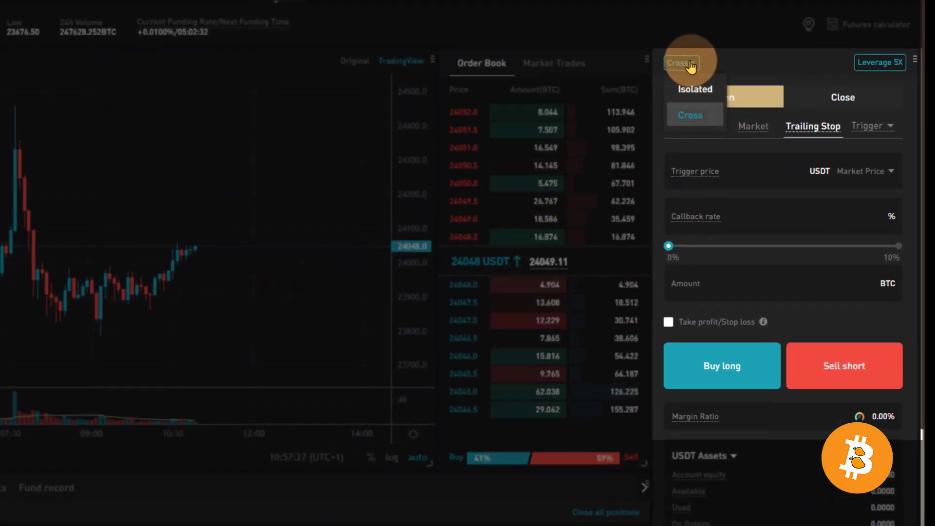
left_click(739, 54)
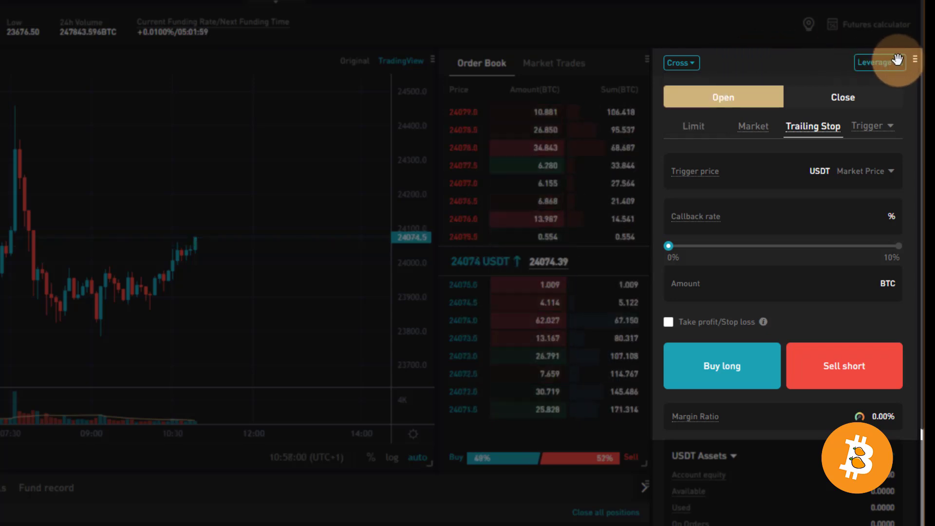
left_click(872, 67)
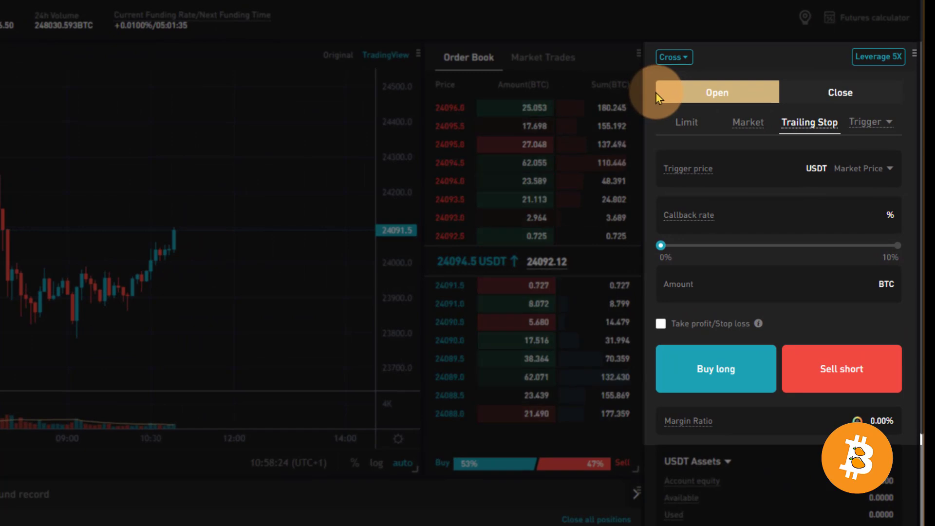
Step: Toggle the order form between the Open and Close position forms several times
left_click(821, 108)
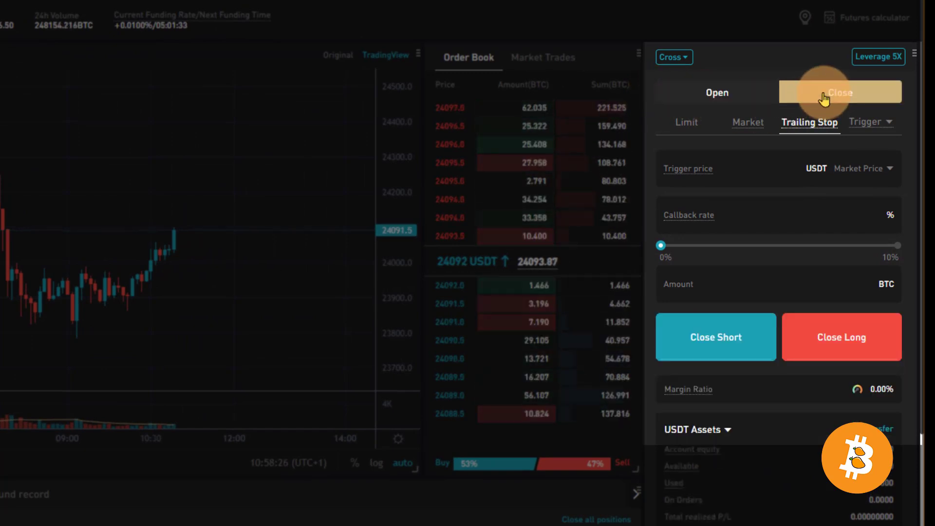
left_click(686, 90)
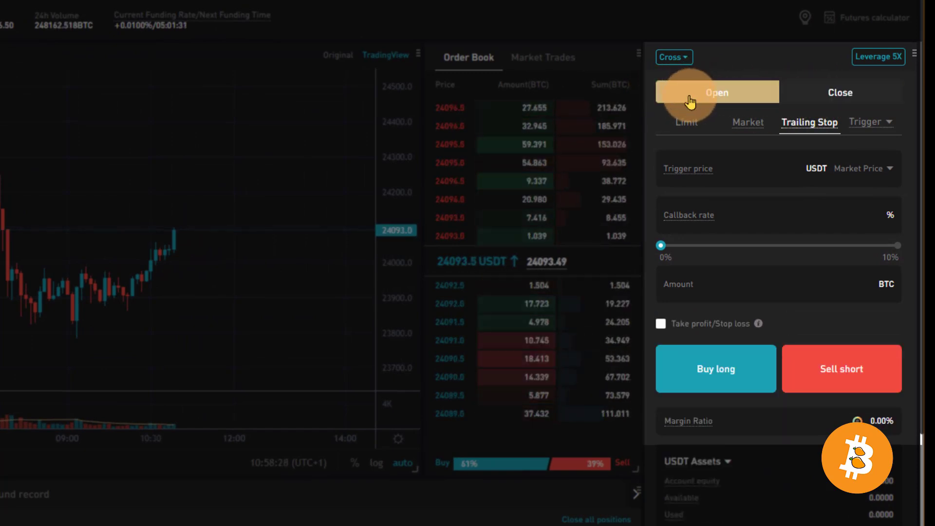
left_click(852, 112)
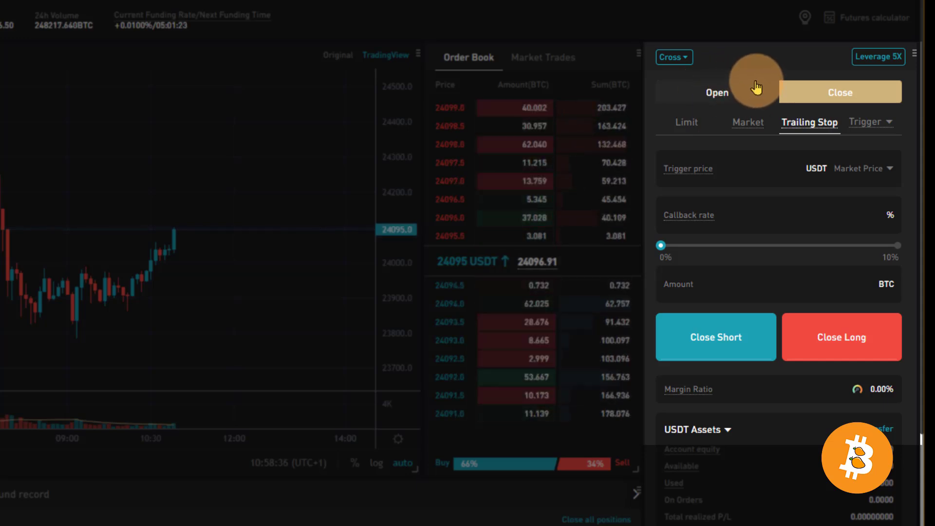
left_click(742, 96)
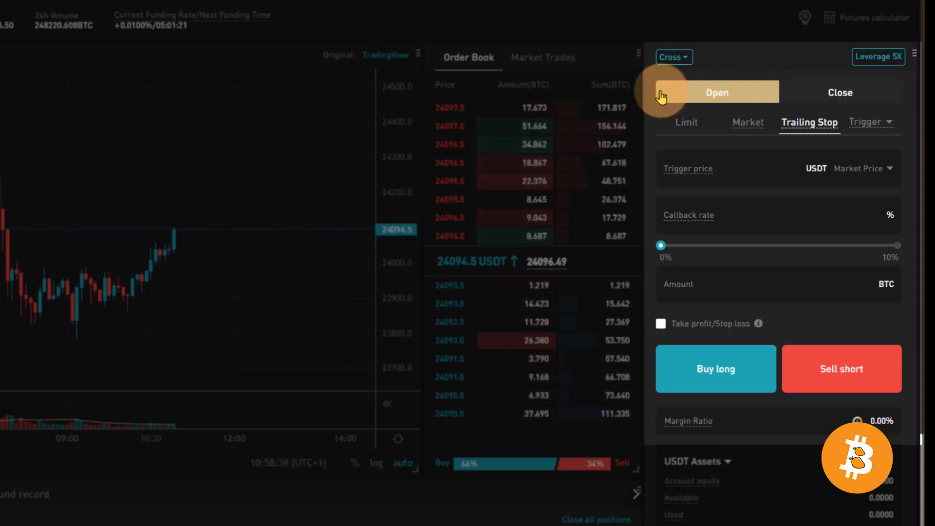
left_click(809, 92)
Step: Return to opening with a Limit order, then move the order type through Market to Trailing Stop
left_click(692, 91)
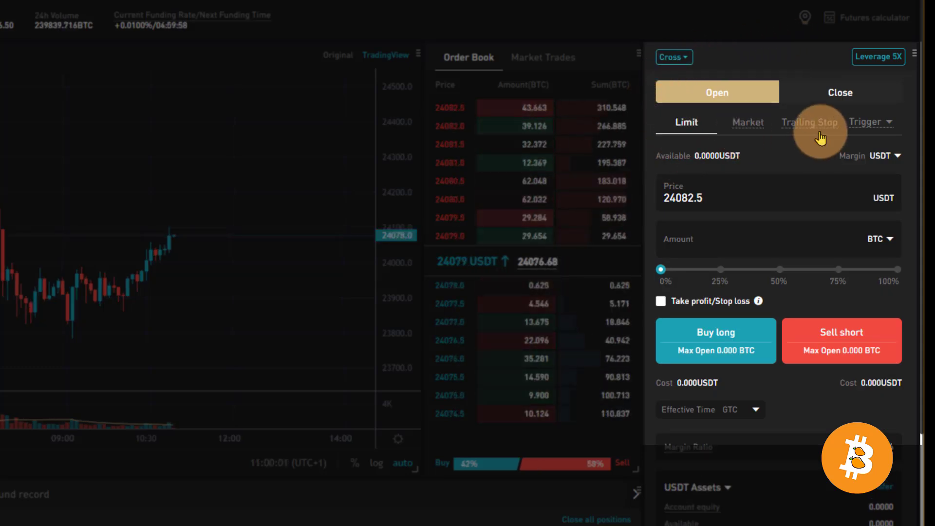
mouse_move(874, 134)
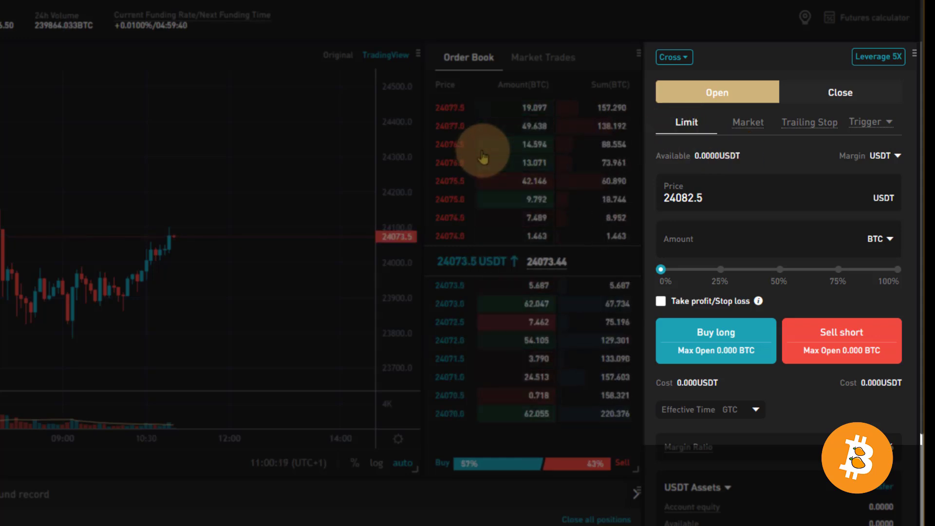
left_click(747, 128)
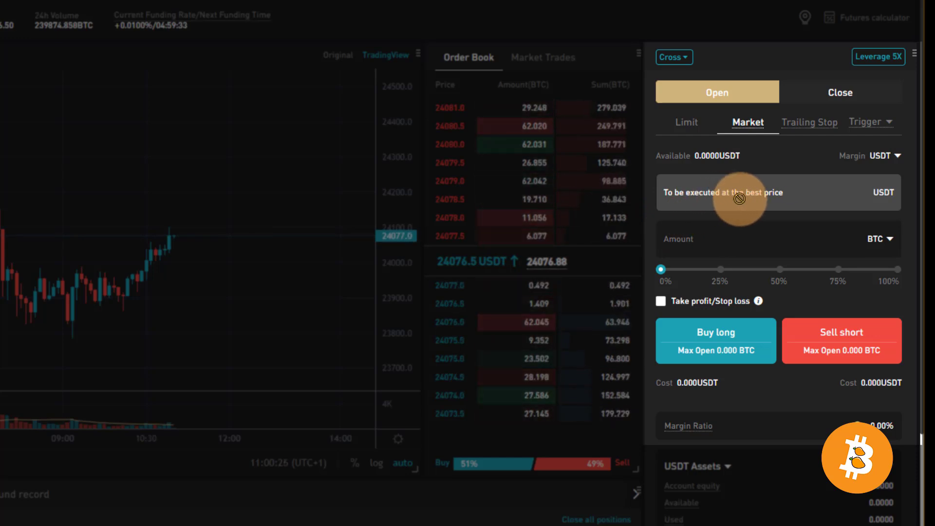
left_click(823, 131)
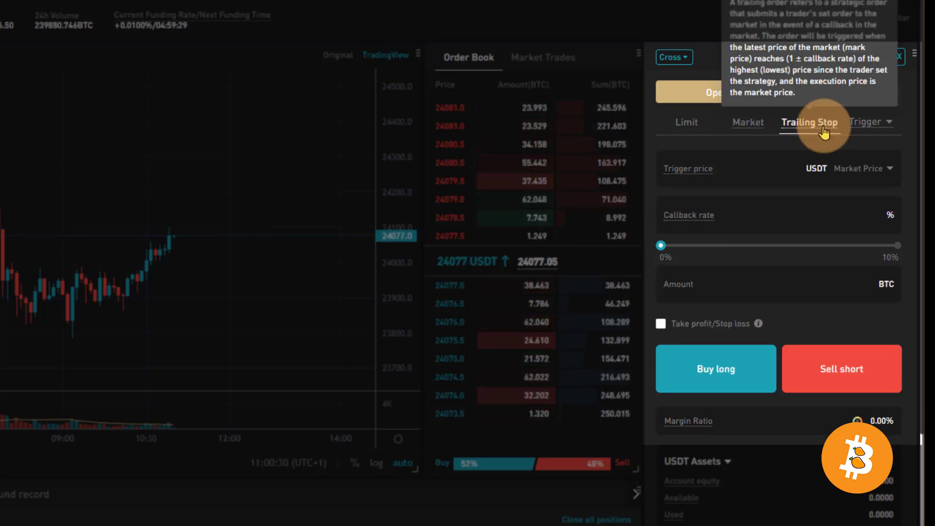
left_click(872, 125)
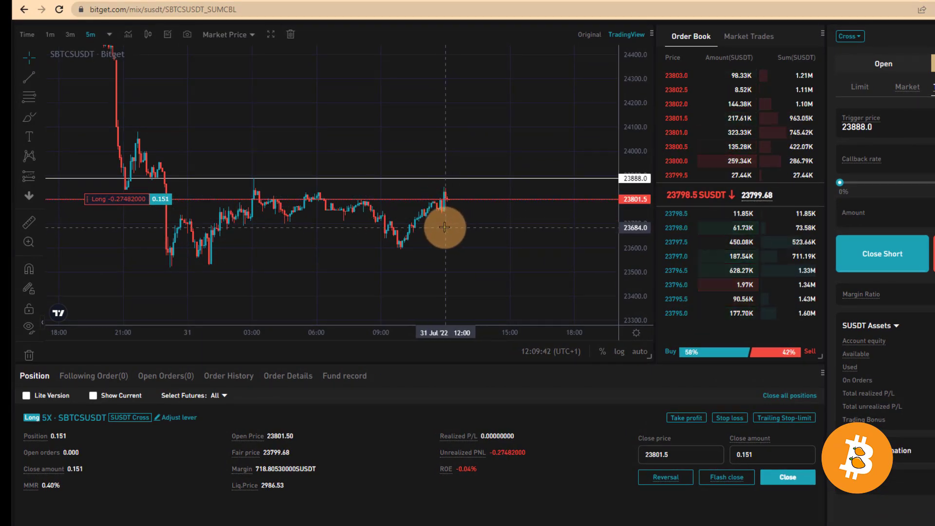
left_click_drag(444, 227, 491, 227)
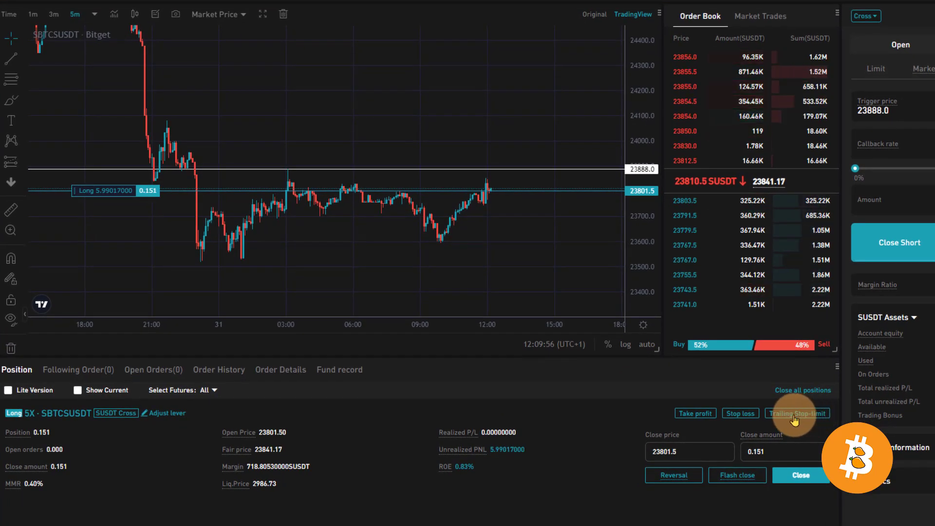
left_click(802, 418)
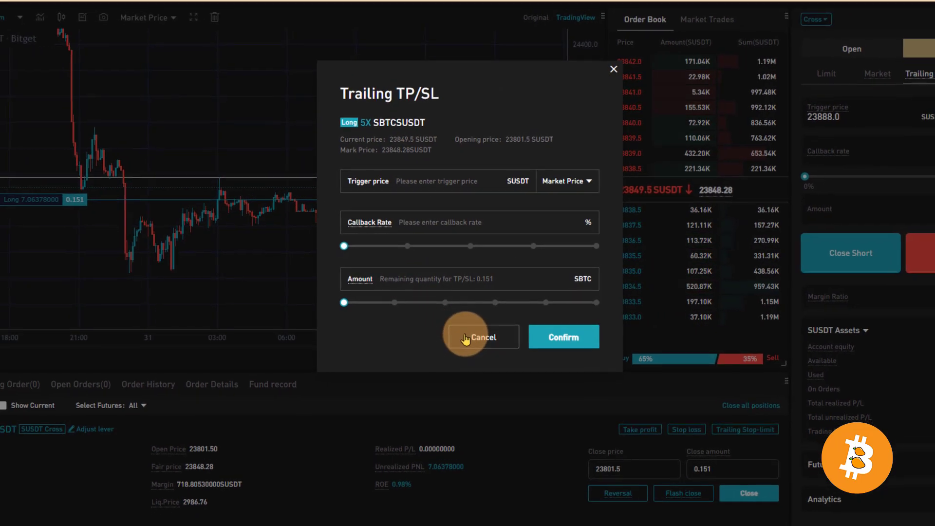
left_click(465, 337)
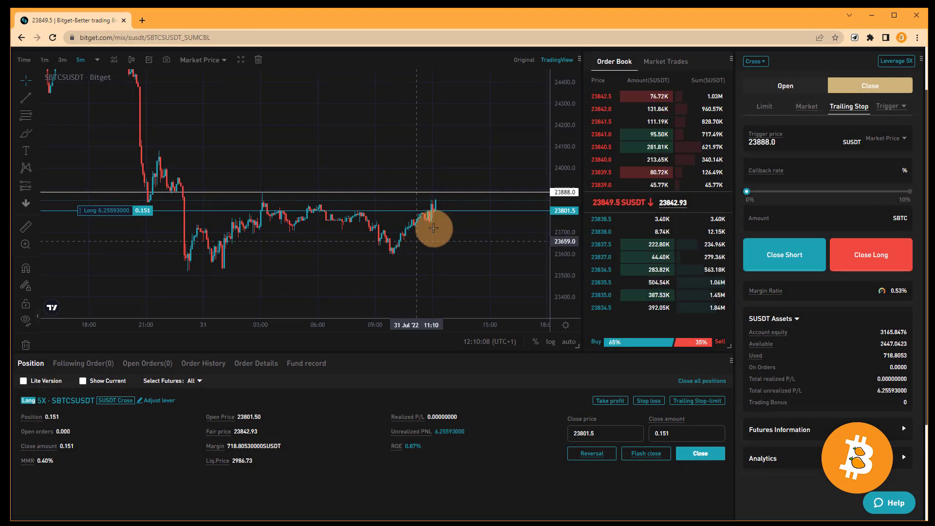
Step: Set the horizontal trigger line's price coordinate to exactly 23888.0
double_click(403, 197)
left_click(251, 171)
left_click(292, 172)
left_click(265, 199)
left_click(361, 268)
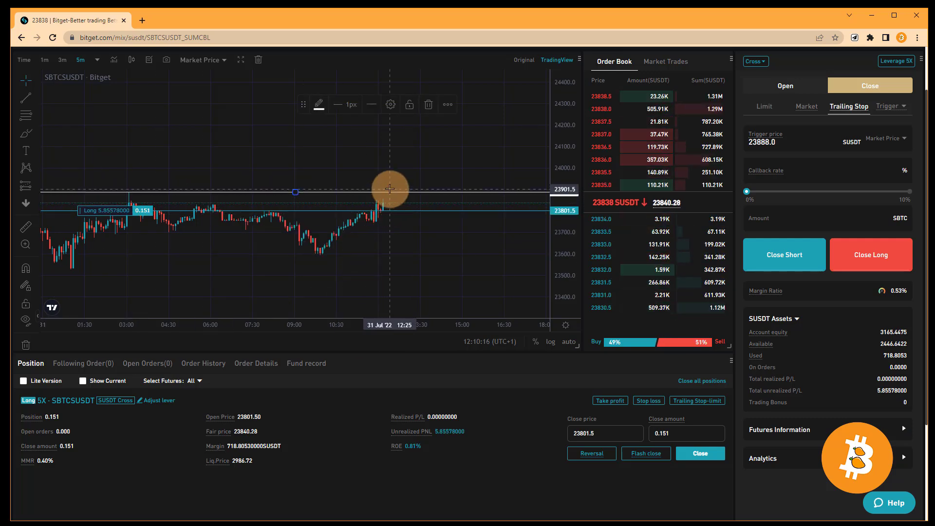
Step: Measure a -120.0 drop from the trigger line, then sketch a freehand price path and undo it
scroll(390, 195, "down", 2)
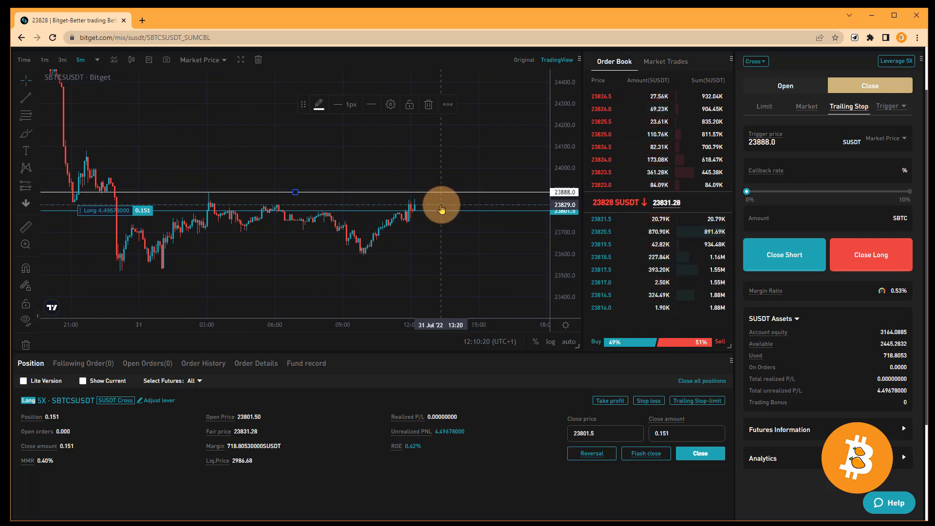
left_click(428, 196, "shift")
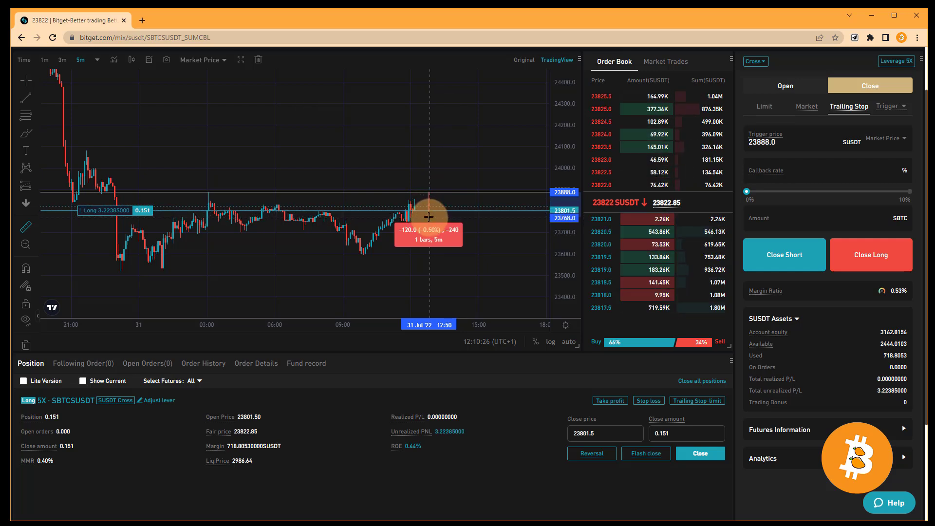
left_click(429, 217)
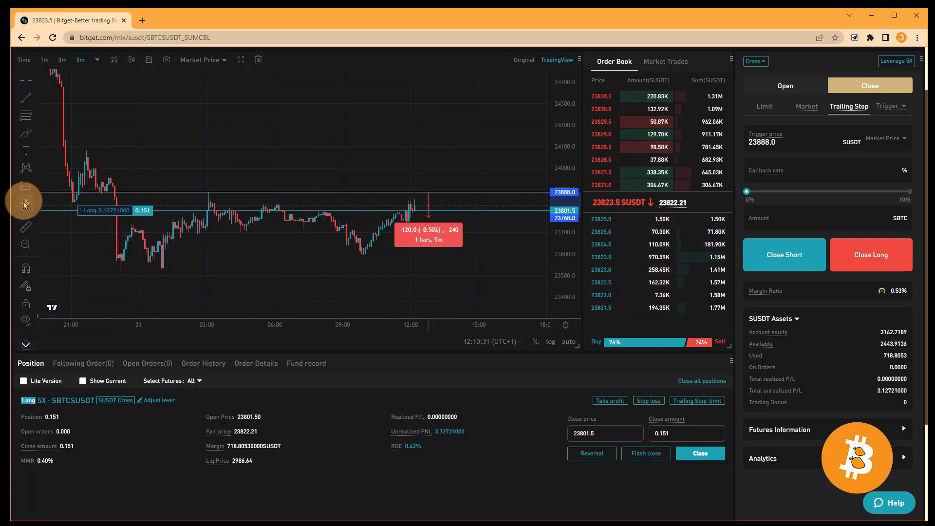
left_click(26, 133)
left_click_drag(418, 190, 449, 117)
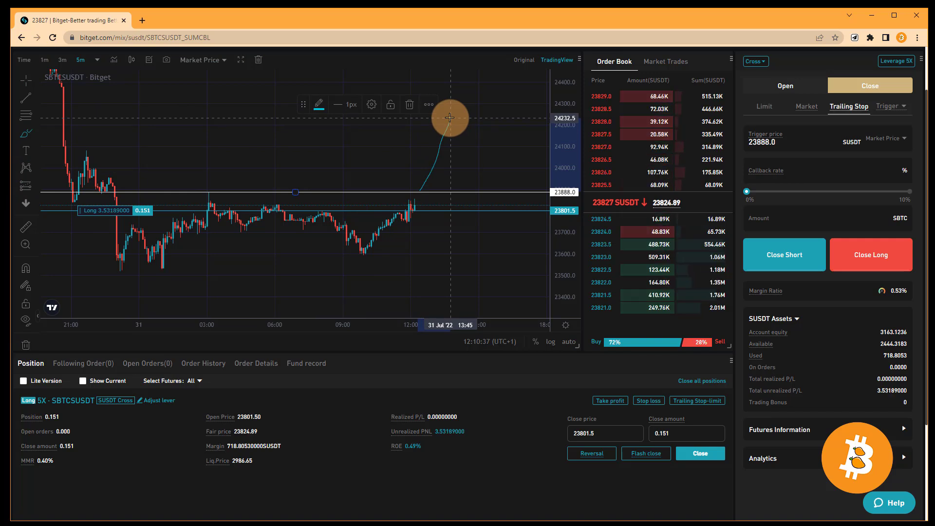
mouse_move(449, 120)
left_mouse_down()
mouse_move(444, 167)
mouse_move(481, 166)
left_mouse_up()
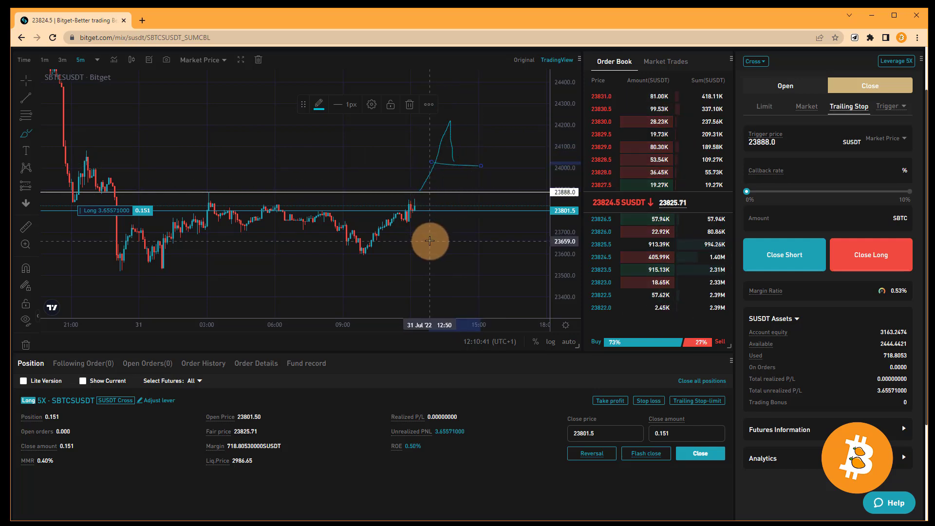
key("ctrl+z")
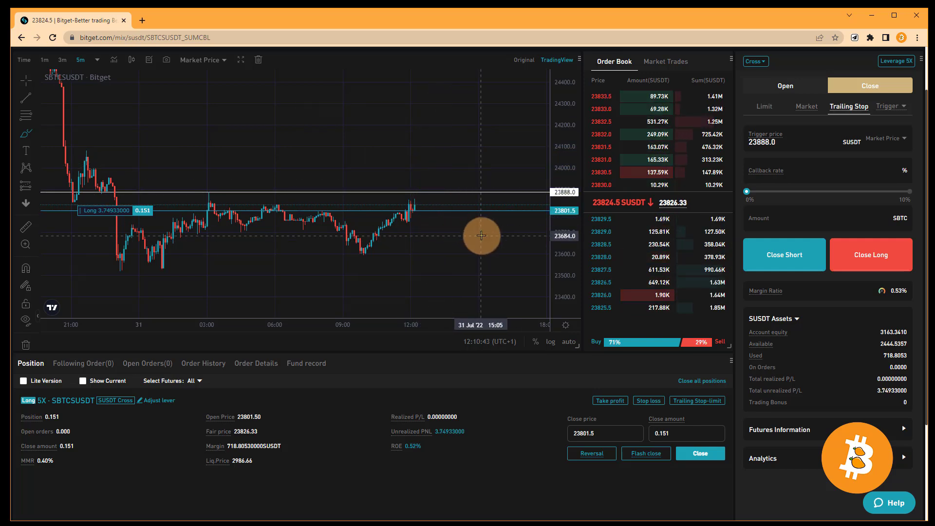
Step: Enter a trailing TP/SL with trigger 23888.0, 0.5% callback and the full 0.151 amount, then submit
left_click(685, 402)
left_click(390, 195)
type("23888.0")
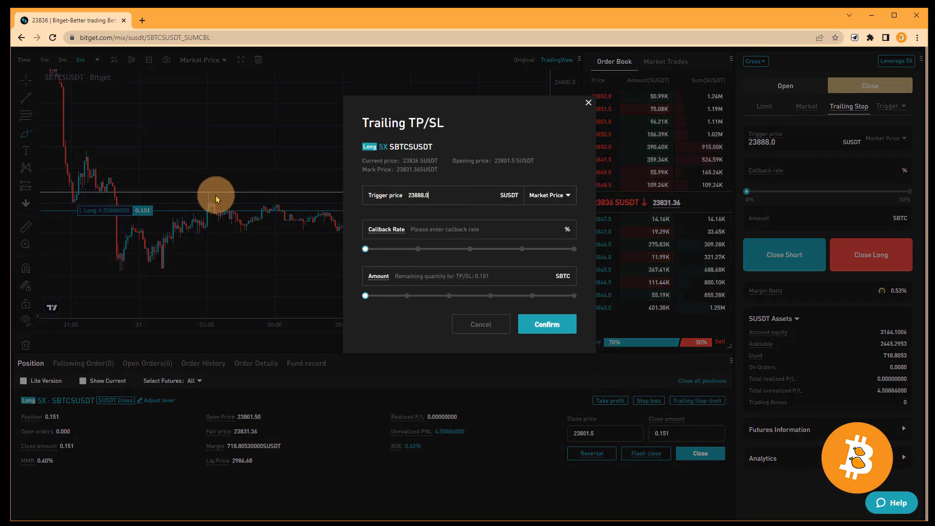
left_click(428, 228)
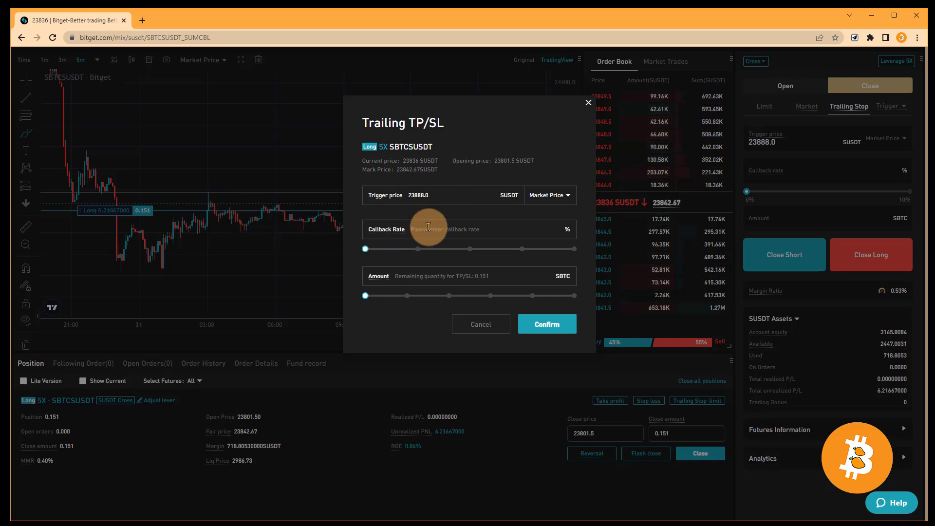
type("0.5")
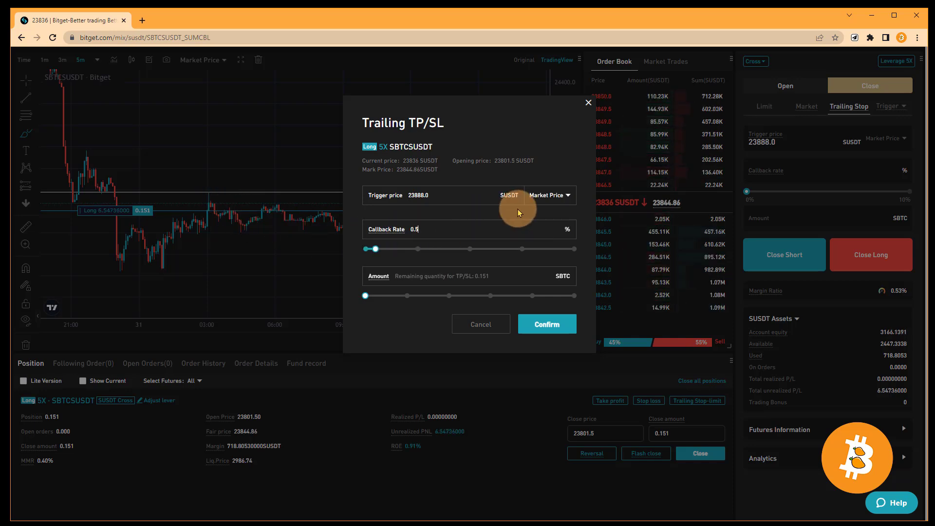
left_click_drag(365, 295, 620, 288)
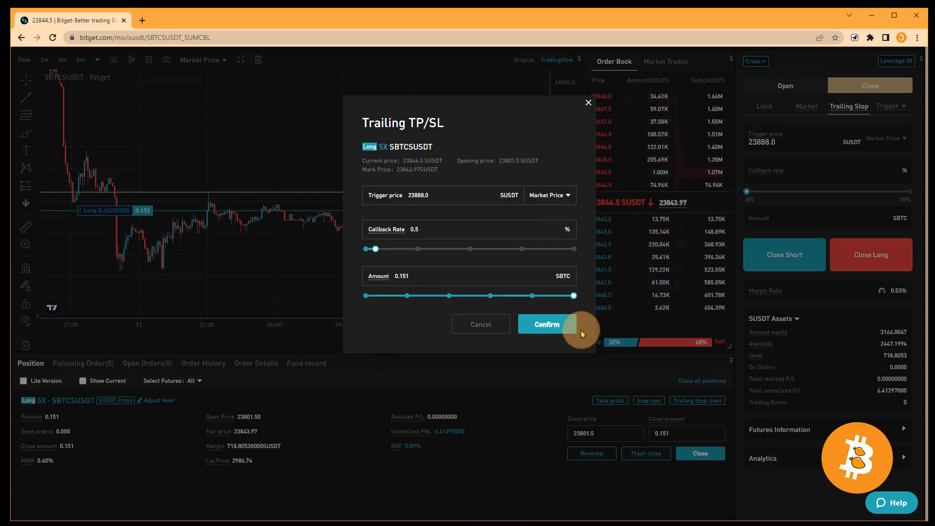
left_click(554, 329)
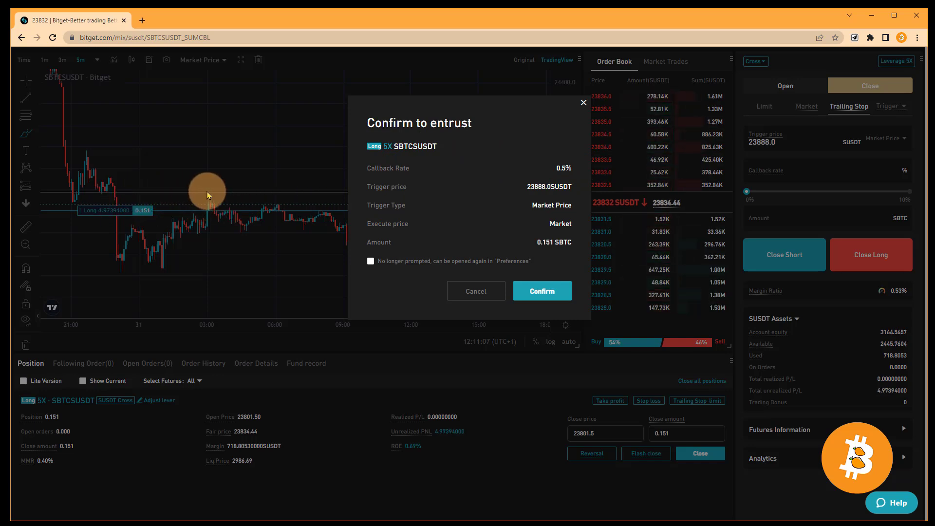
Step: Review the market-price trigger type and execute price, then confirm the trailing TP/SL order
triple_click(534, 208)
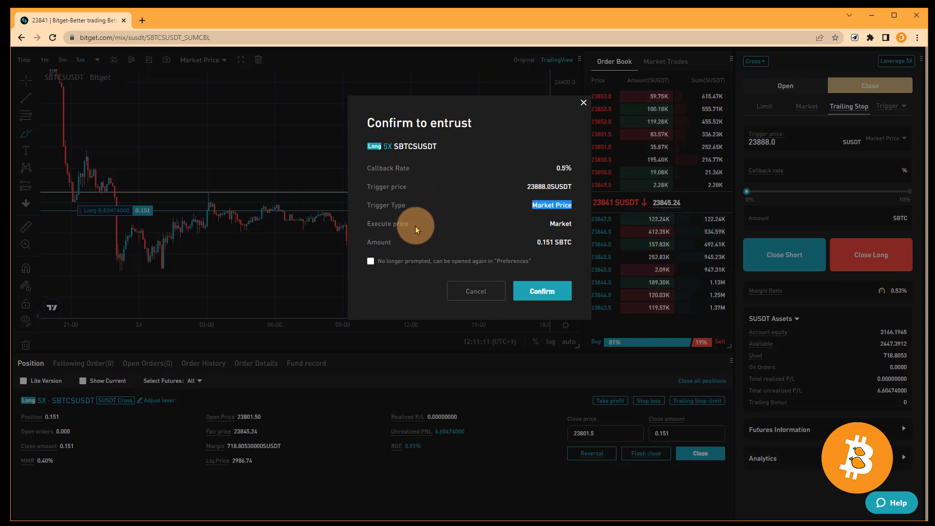
left_click_drag(415, 226, 357, 223)
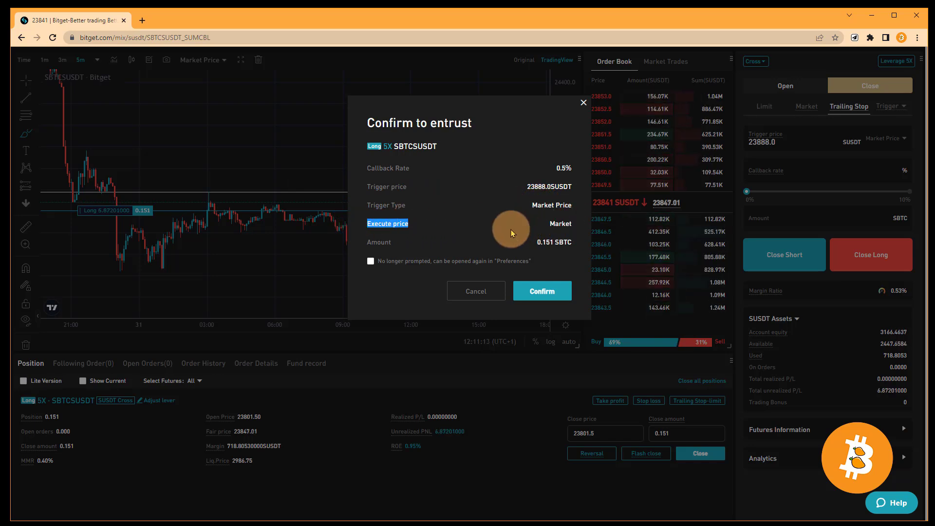
left_click(542, 291)
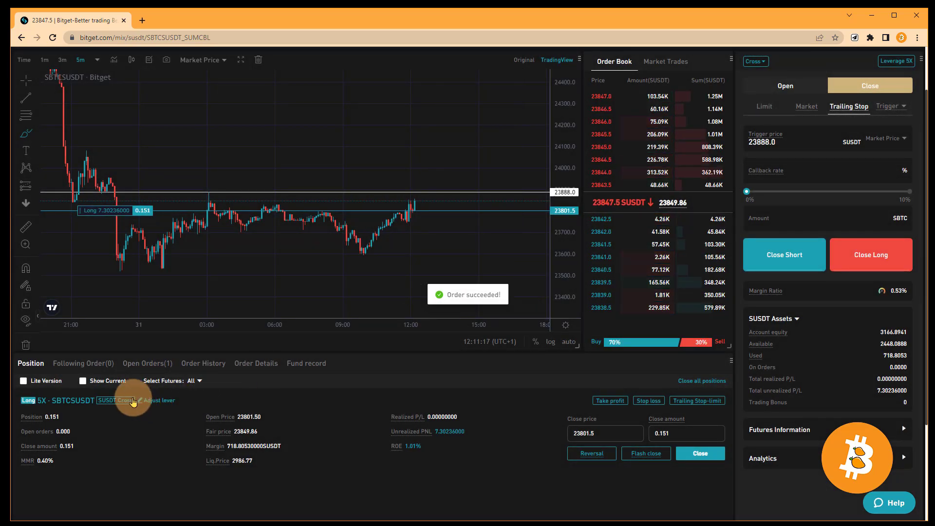
Step: List open take-profit/stop-loss orders, showing the waiting trailing order at 23888.00 with 0.50% callback
left_click(138, 365)
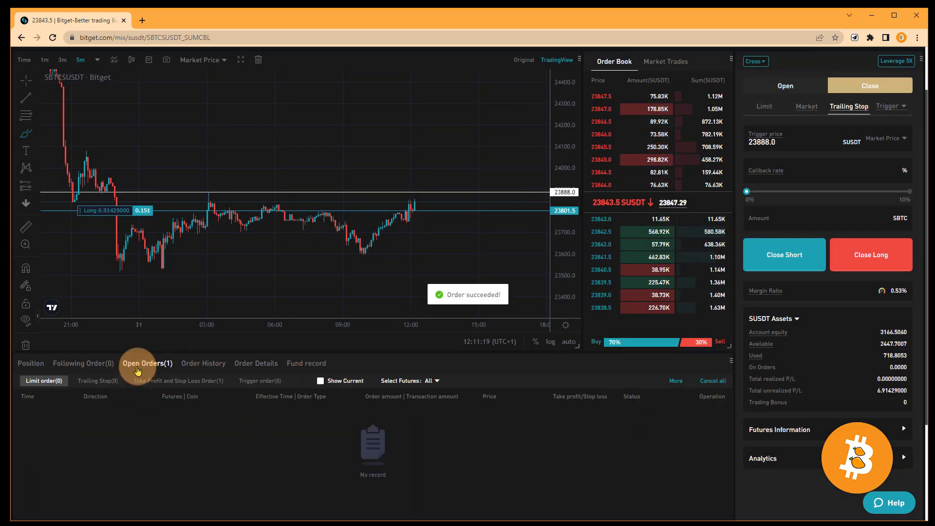
left_click(170, 381)
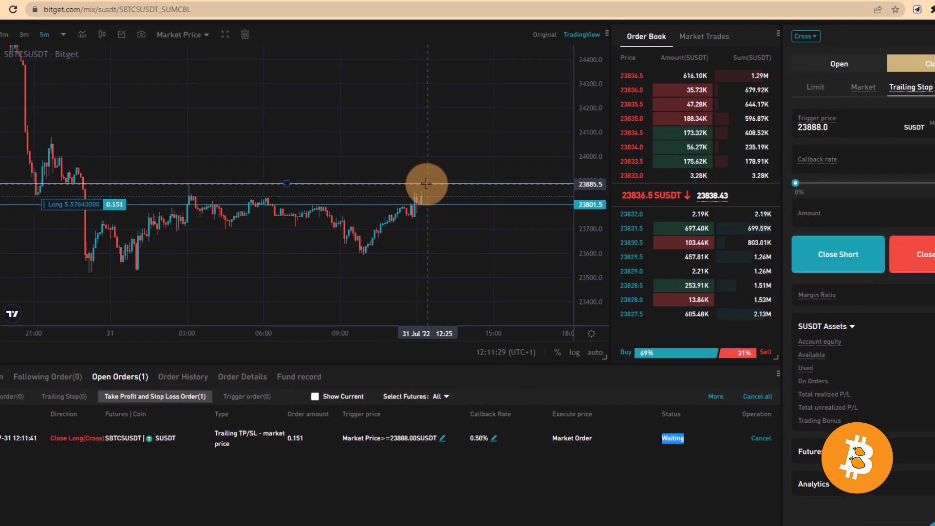
Step: Draw a curve below the price, cancelling the first attempt and placing a second one
scroll(433, 195, "up", 2)
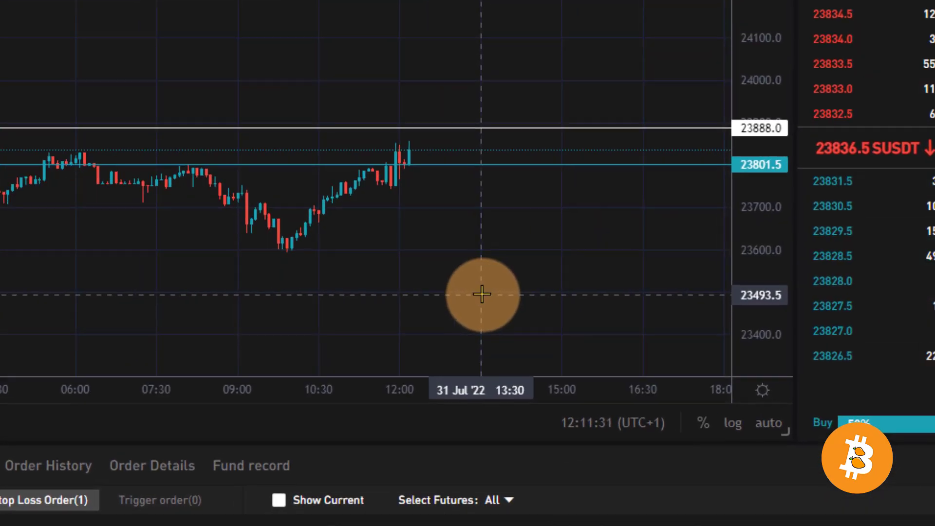
left_click(319, 275)
left_click(568, 269)
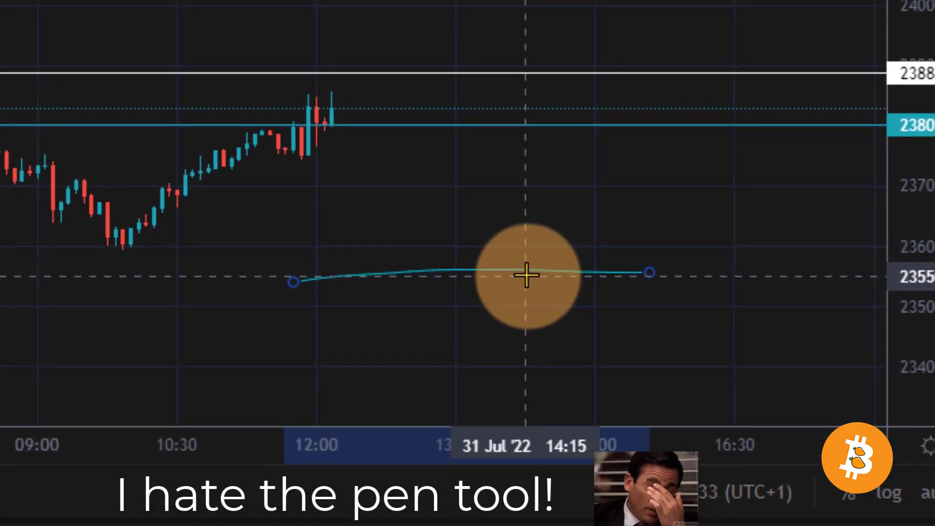
key("Escape")
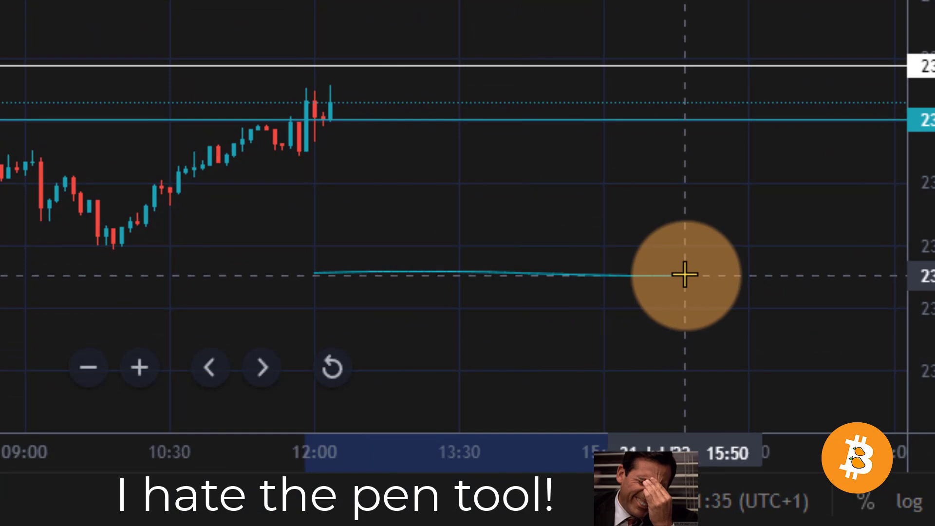
left_click(314, 273)
left_click(684, 275)
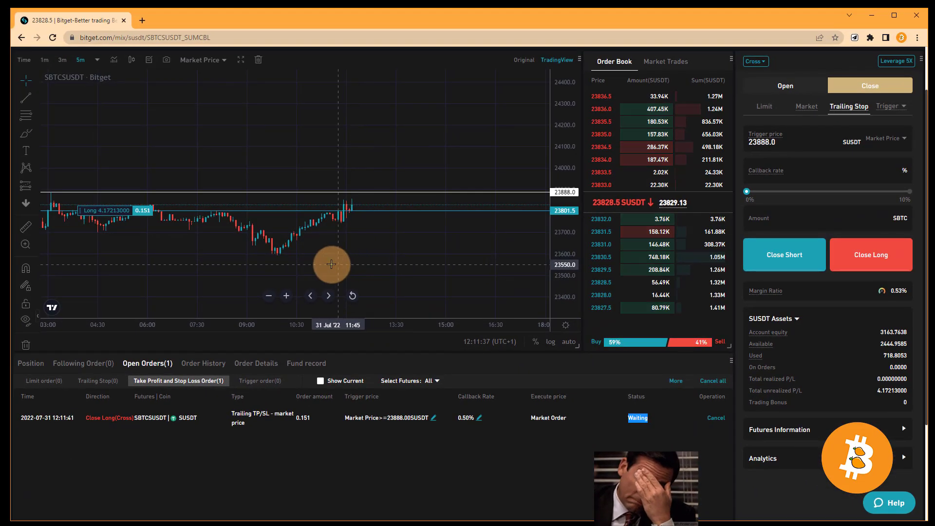
Step: Pan and zoom the chart in on the recent candles near 23801.5 and 23888.0
left_click_drag(331, 264, 463, 258)
scroll(516, 256, "up", 2)
left_click_drag(549, 254, 551, 152)
scroll(397, 247, "up", 2)
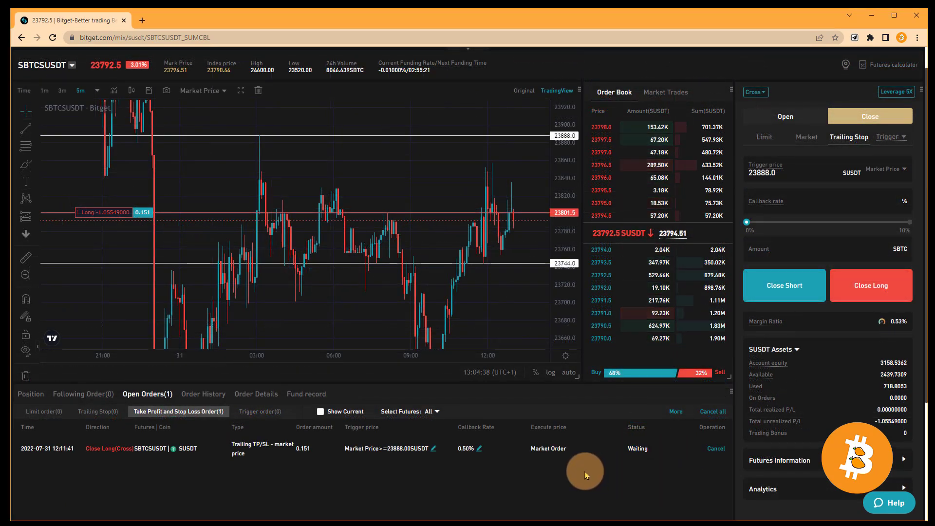
Step: Drag the horizontal trigger line down from 23888.0 to about 23805.0
scroll(427, 234, "up", 3)
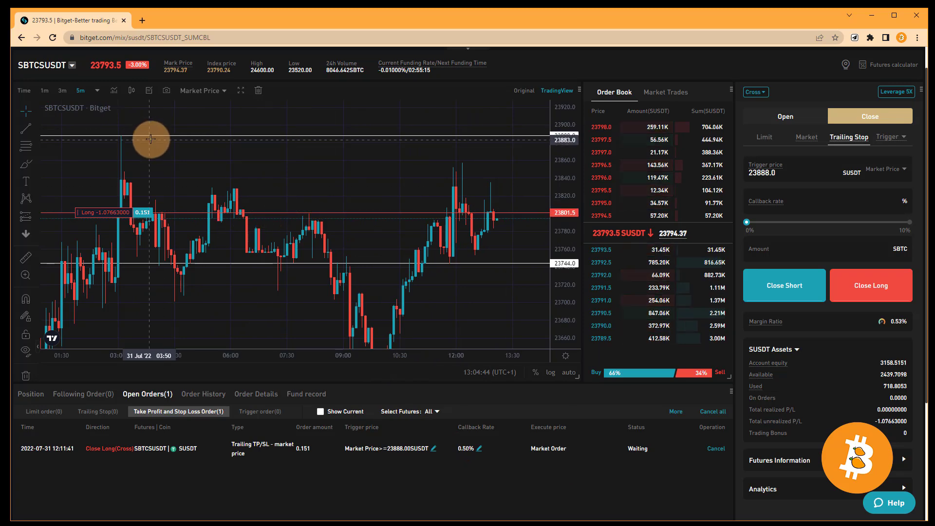
mouse_move(153, 139)
left_mouse_down()
mouse_move(223, 202)
mouse_move(319, 224)
mouse_move(313, 207)
left_mouse_up()
Step: Check the horizontal line's exact price coordinate in its settings and keep the new price
double_click(312, 213)
left_click(294, 202)
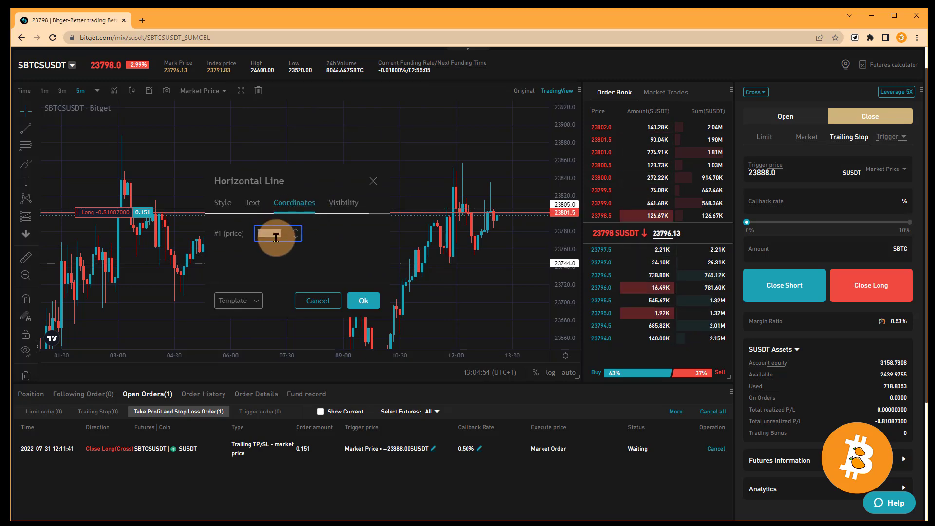
left_click(349, 294)
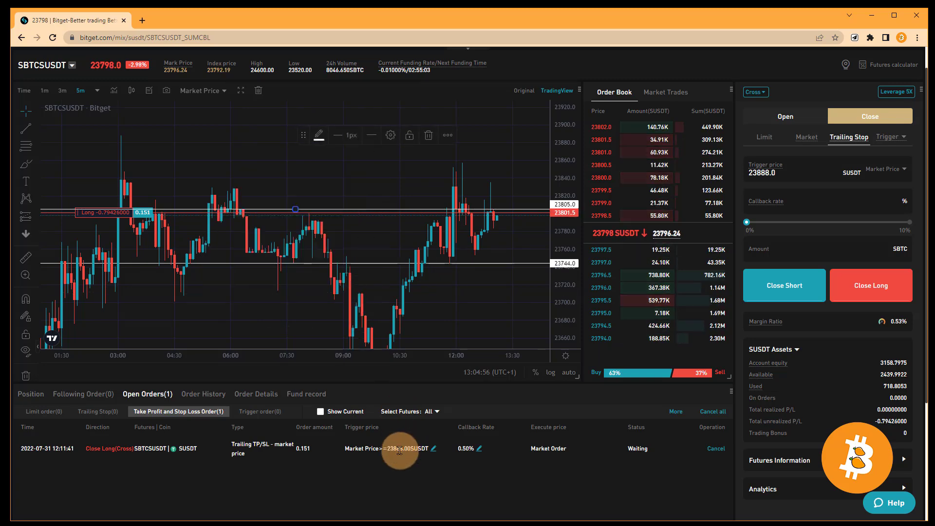
Step: Edit the waiting trailing TP/SL order, replacing its callback rate with 0.25%
left_click(434, 448)
left_click(554, 236)
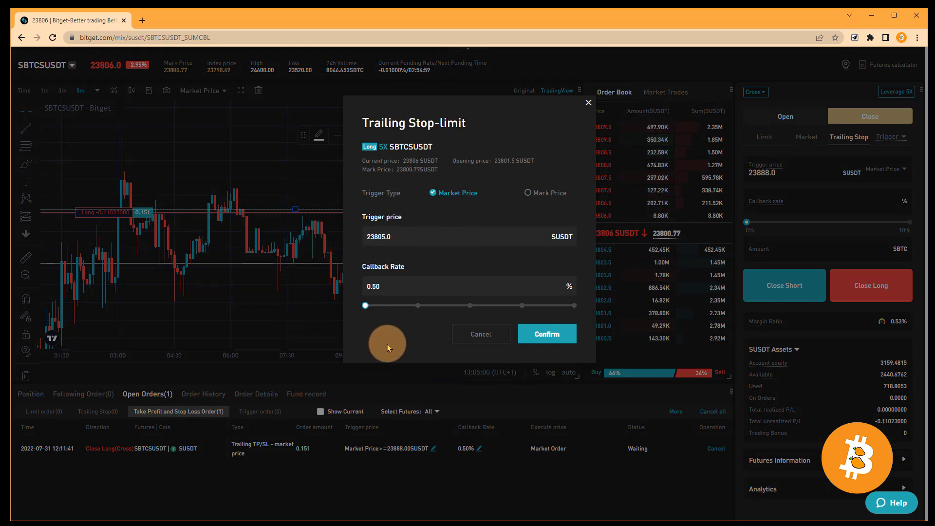
left_click_drag(373, 286, 422, 289)
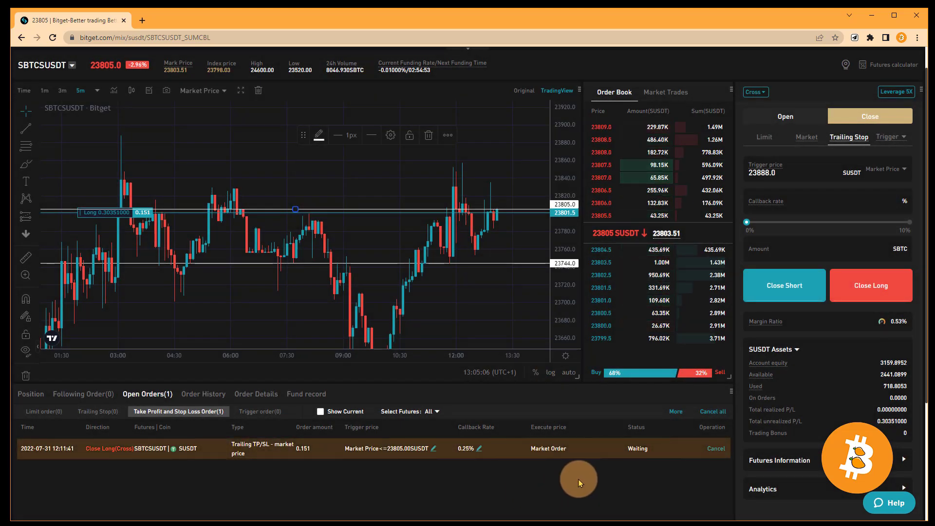
Step: Zoom the chart, switch to 1-minute candles, and pan to the latest candles near 23805.0
scroll(464, 209, "up", 5)
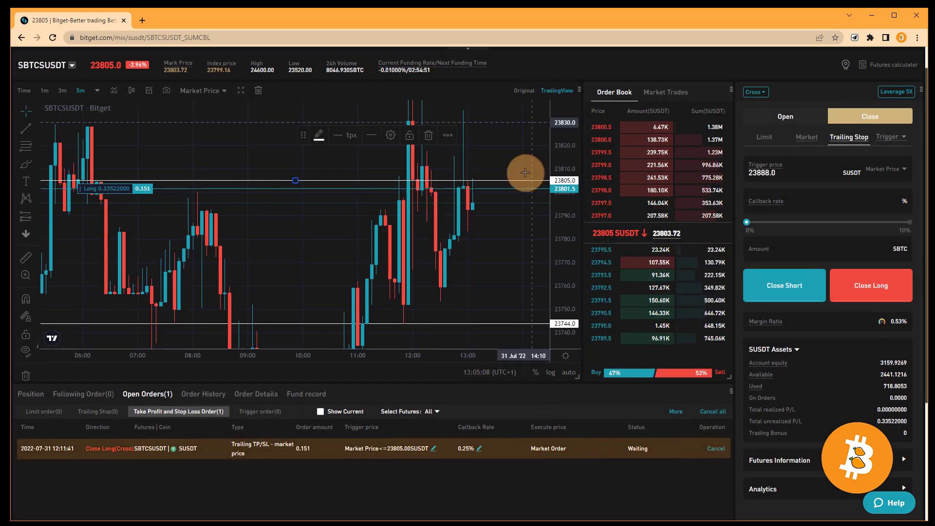
scroll(447, 268, "up", 2)
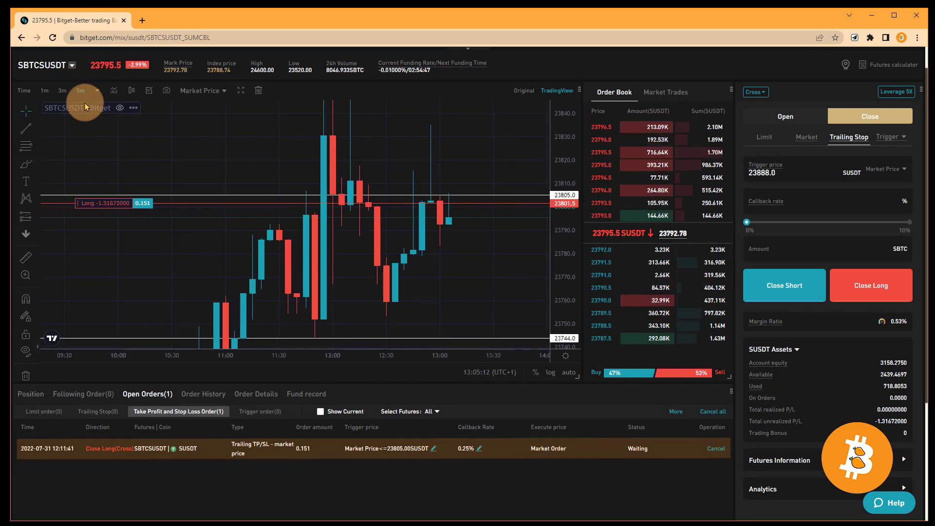
left_click(45, 90)
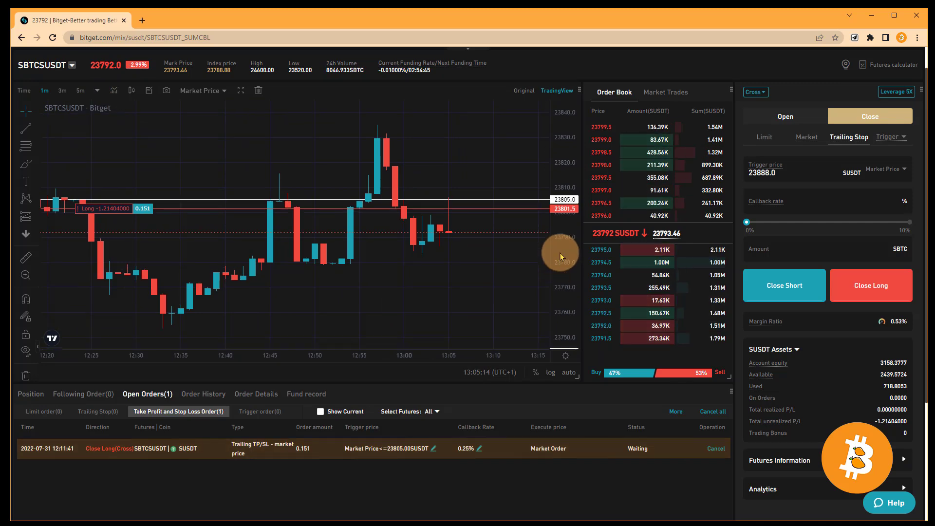
scroll(275, 260, "down", 1)
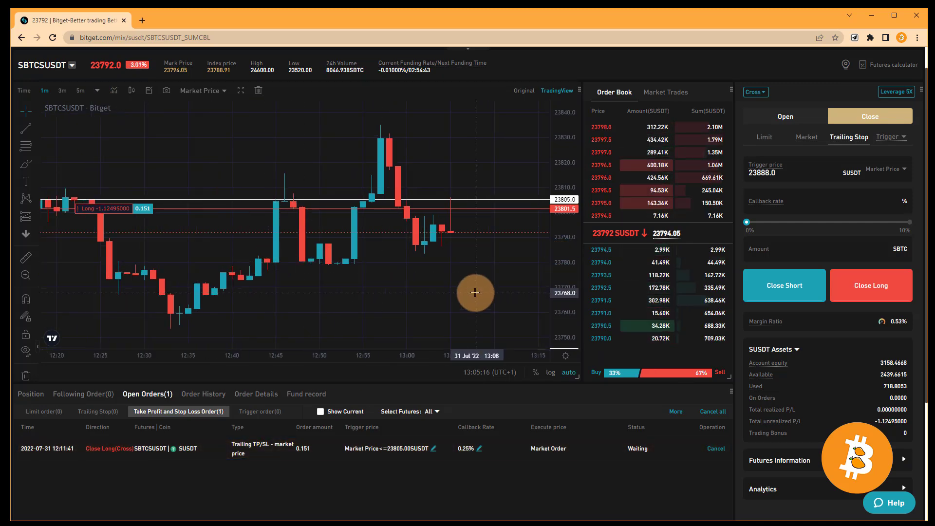
left_click_drag(433, 294, 396, 294)
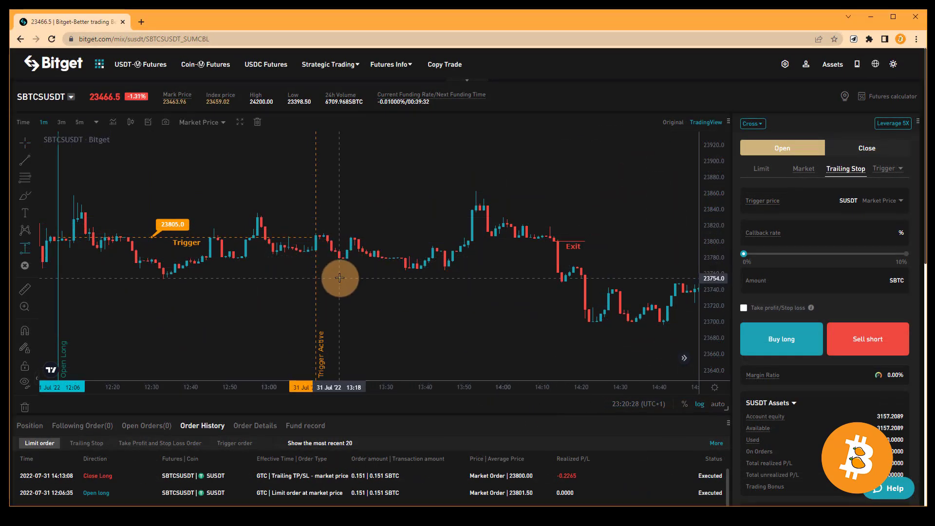
Step: Draw a price-range box from the 23863.0 post-trigger high to the Exit candle, showing -60.5 (-0.25%)
left_click_drag(340, 278, 339, 257)
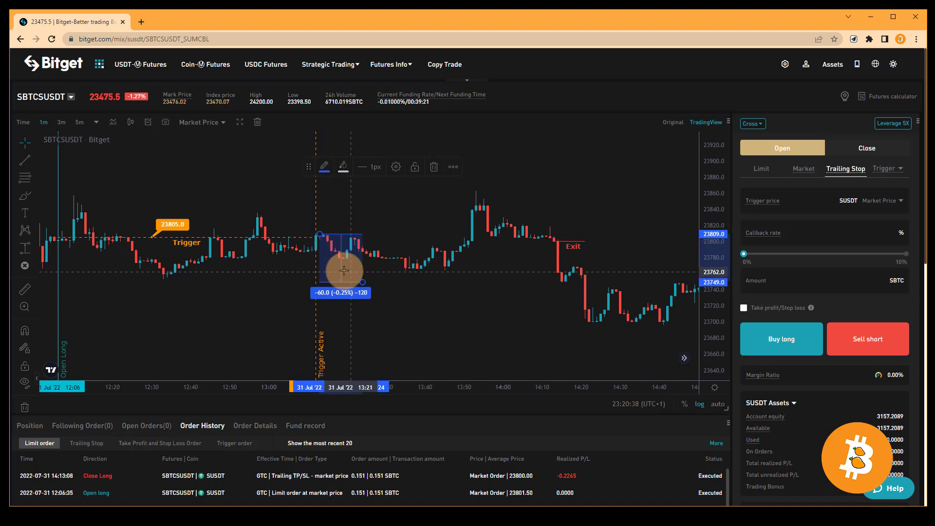
mouse_move(341, 265)
left_mouse_down()
mouse_move(394, 274)
mouse_move(475, 263)
mouse_move(481, 215)
left_mouse_up()
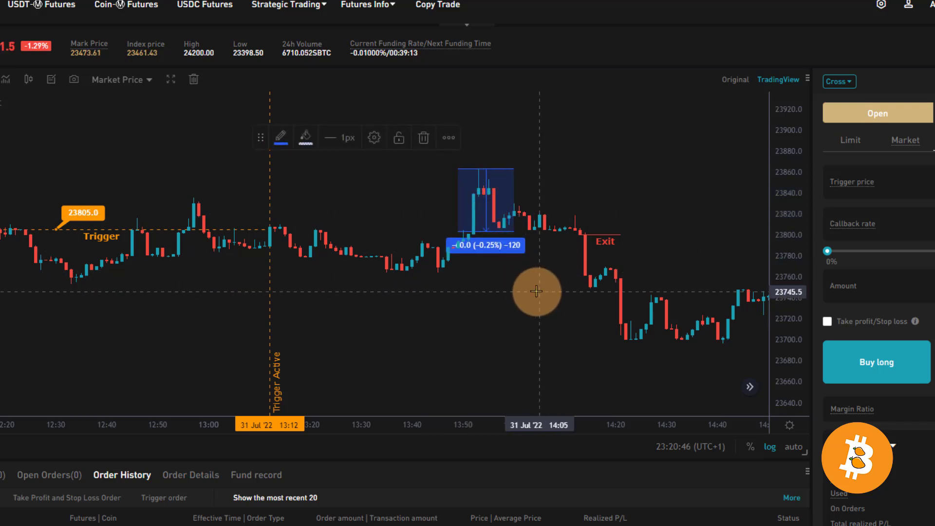
left_click_drag(524, 289, 403, 229)
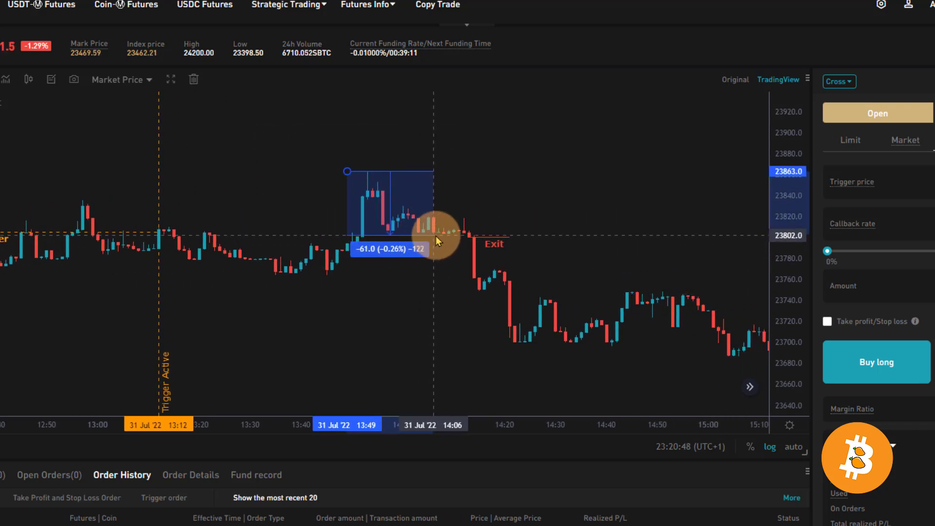
left_click_drag(442, 241, 461, 242)
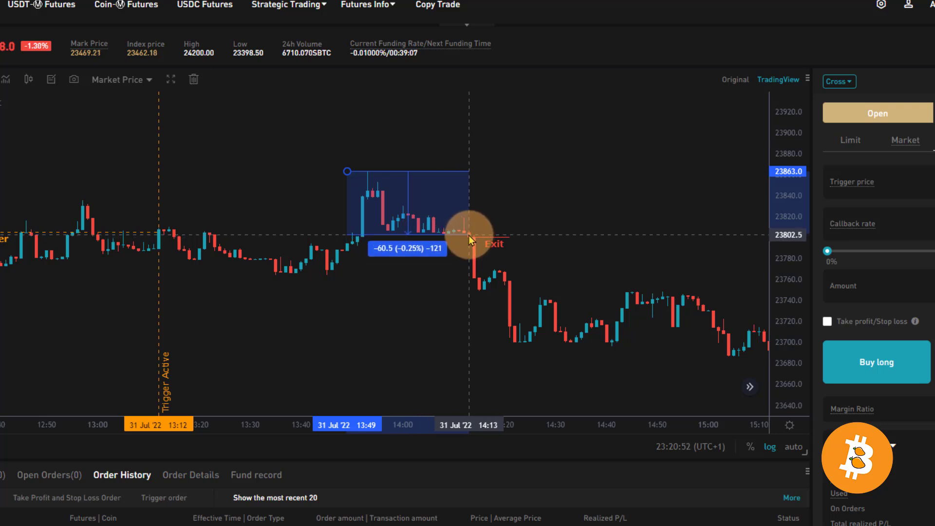
left_click(522, 235)
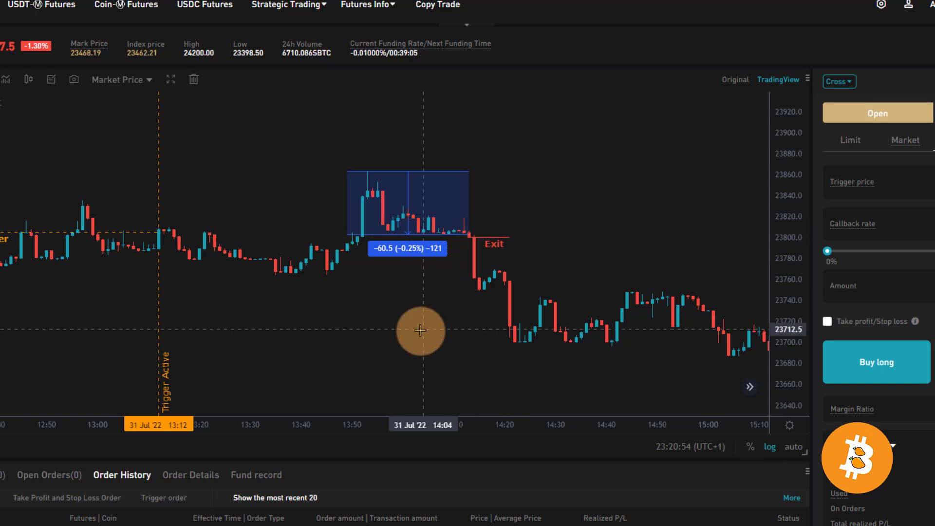